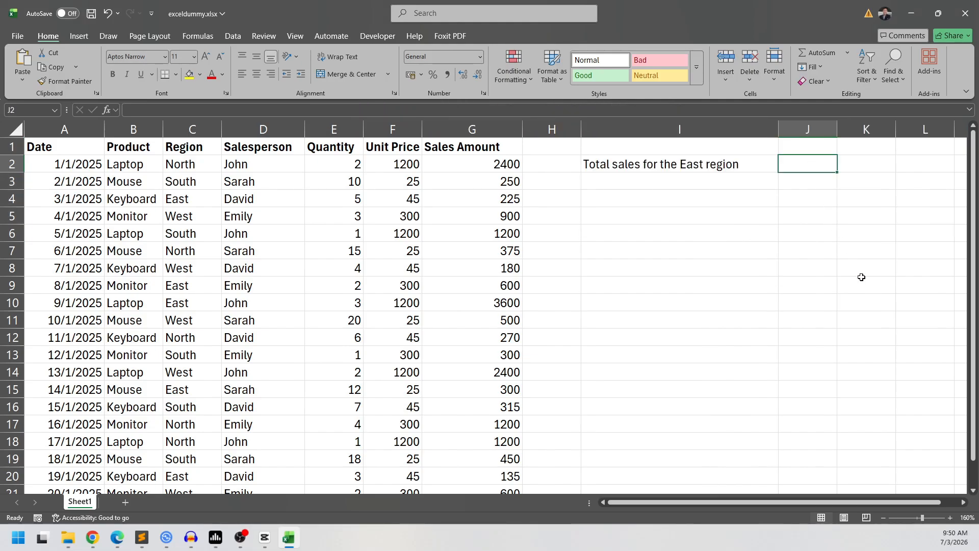
Step: Total the East region's sales in I3 with =SUMIF(C2:C21, "East", G2:G21) and insert a blank cell above the formula, shifting cells down
{"action": "type", "text": "=SUMIF(C2:C21, \"East\", G2:G21"}
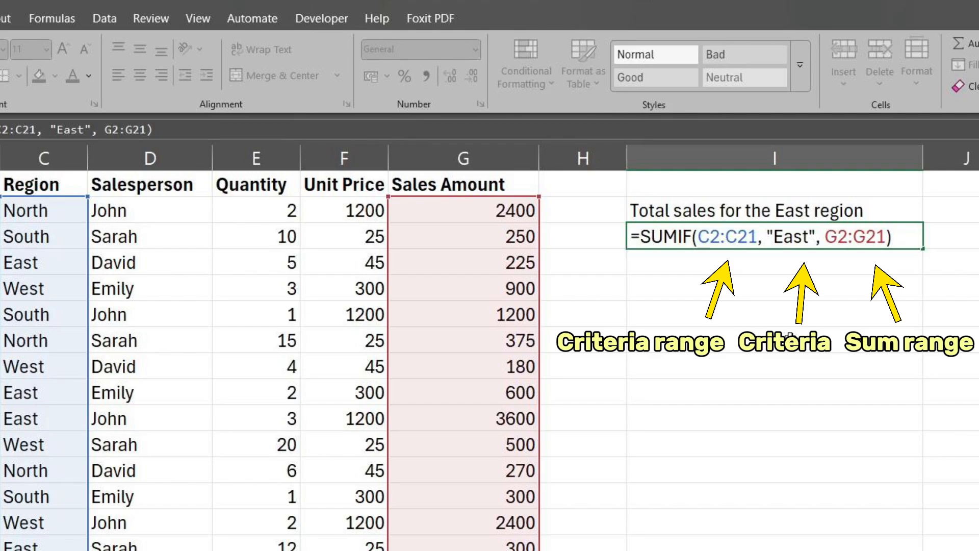
{"action": "key", "text": "Return"}
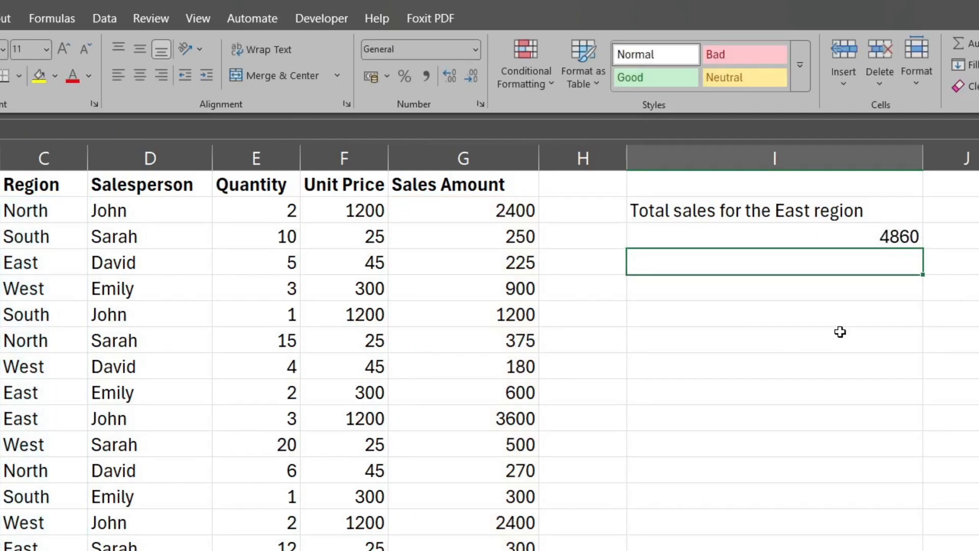
{"action": "key", "text": "Up"}
{"action": "key", "text": "ctrl+shift+plus"}
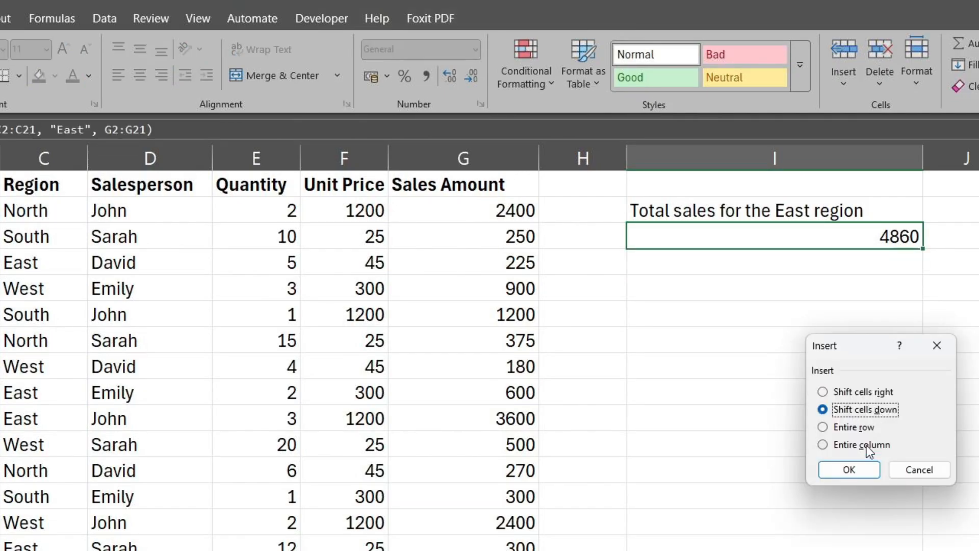
{"action": "left_click", "coordinate": [850, 470]}
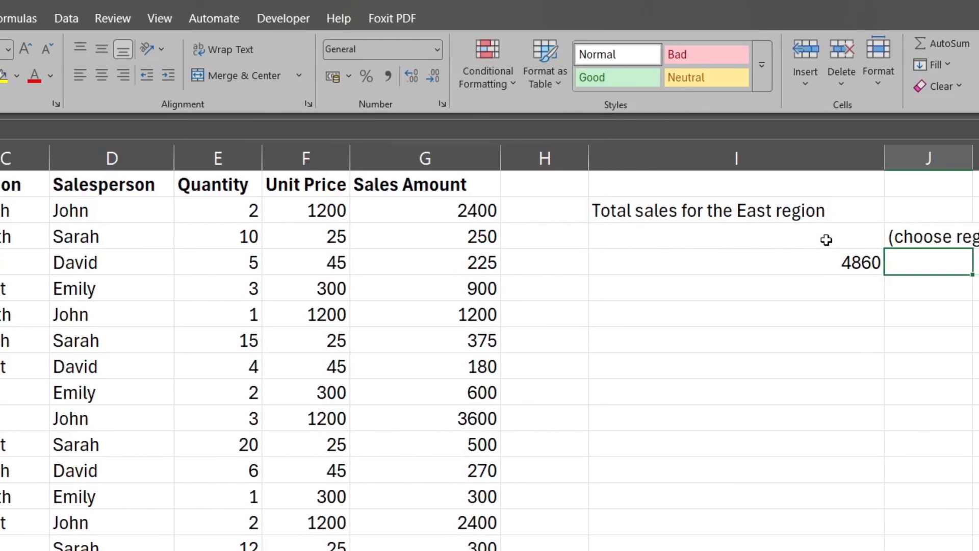
Step: Enter East as the region in the blank cell I3, beside the (choose region) note
{"action": "left_click", "coordinate": [826, 240]}
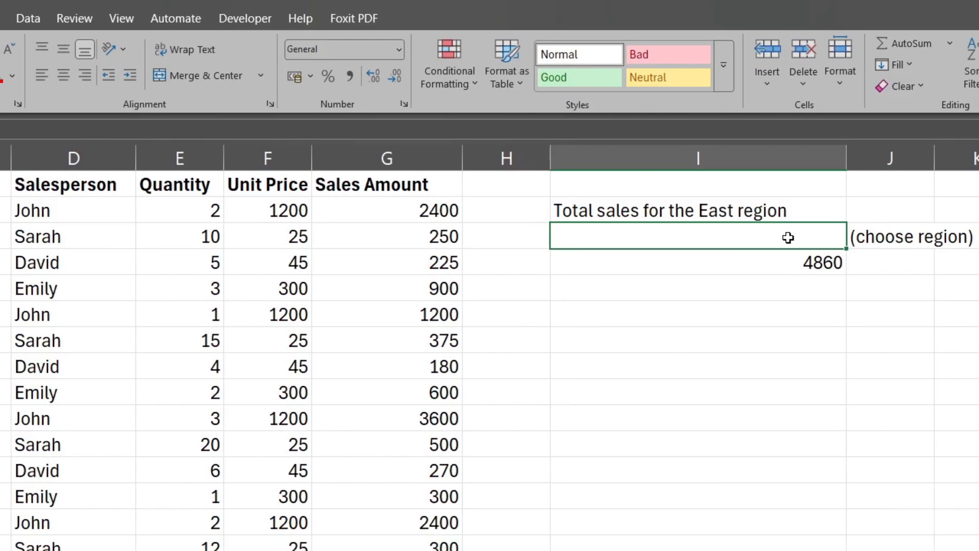
{"action": "type", "text": "EAST"}
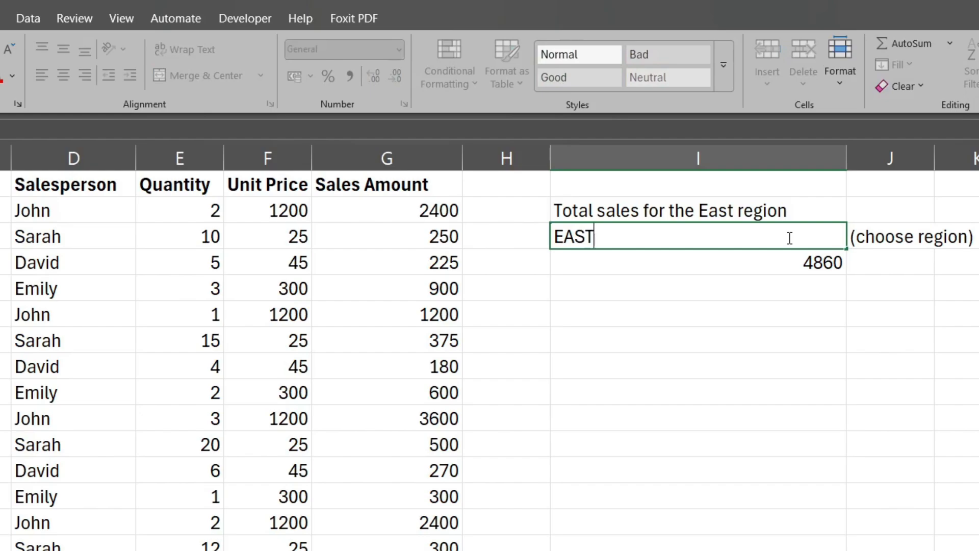
{"action": "key", "text": "BackSpace"}
Step: Replace the fixed "East" criterion in the SUMIF formula in I4 with a reference to cell I3
{"action": "key", "text": "BackSpace"}
{"action": "key", "text": "BackSpace"}
{"action": "type", "text": "ast"}
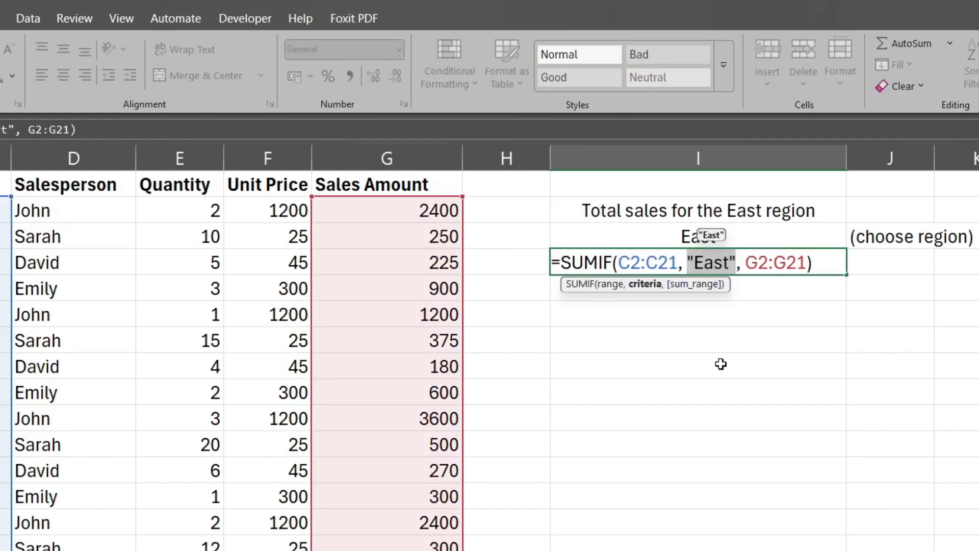
{"action": "key", "text": "BackSpace"}
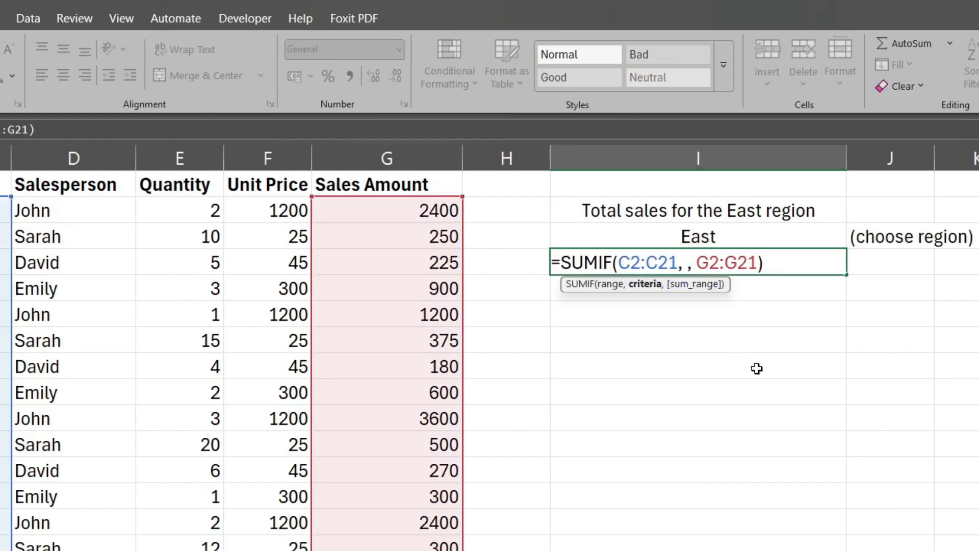
{"action": "left_click", "coordinate": [703, 238]}
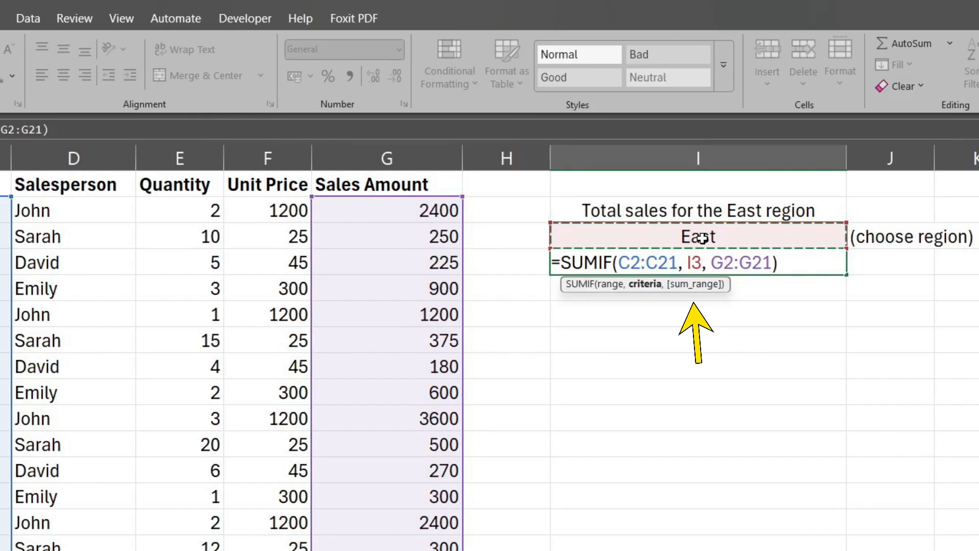
{"action": "key", "text": "Return"}
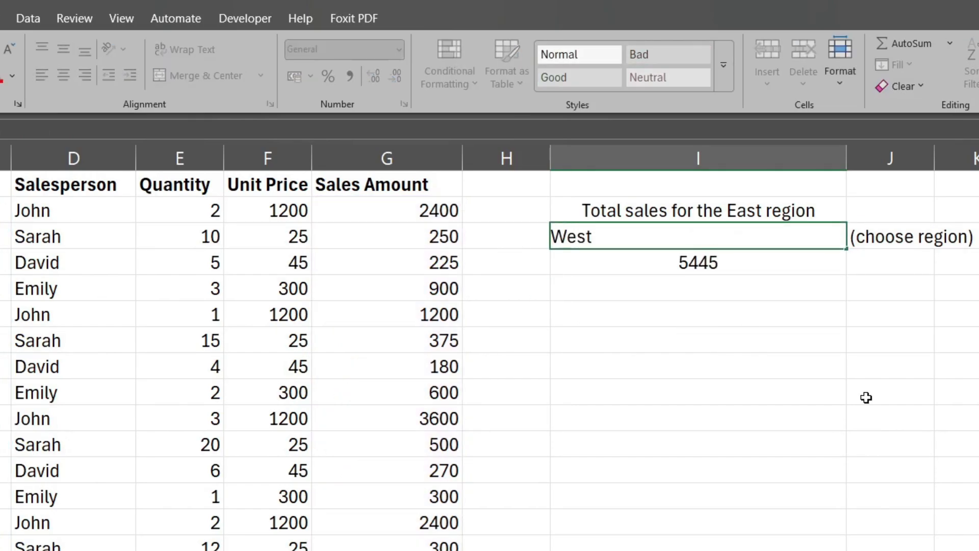
Step: Label I6 "sum sales amounts greater than 1000" and calculate that total in I7 with =SUMIF(G2:G21, ">1000")
{"action": "type", "text": "sum sales amounts greater than 1000"}
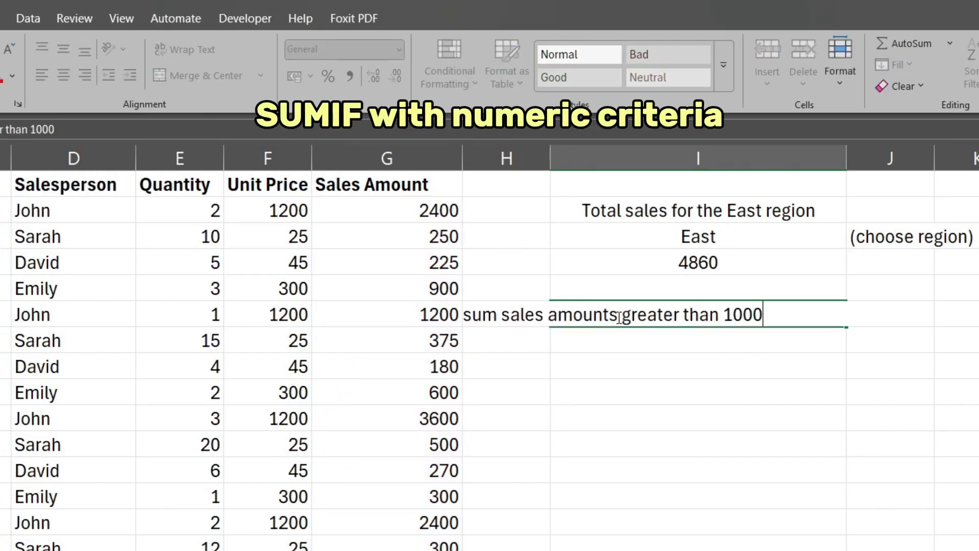
{"action": "key", "text": "Return"}
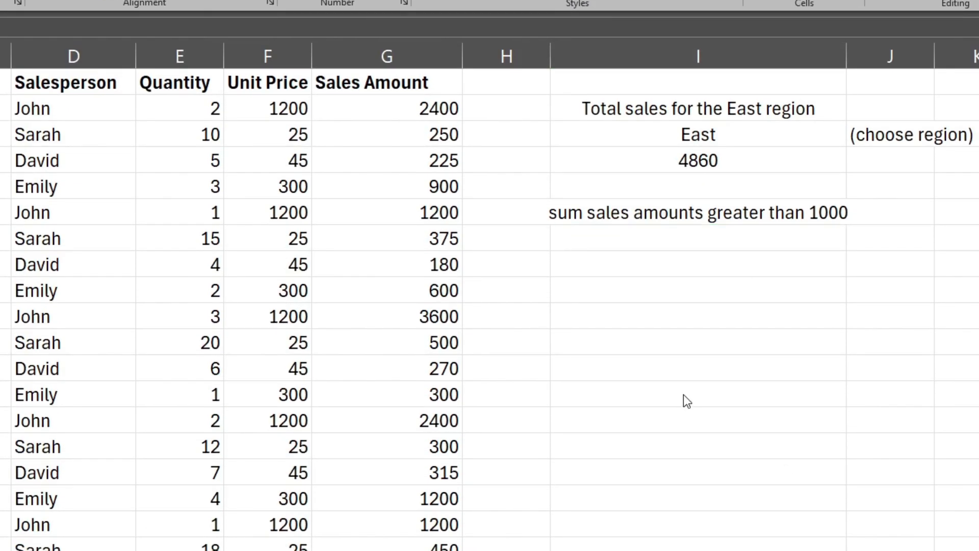
{"action": "left_click", "coordinate": [671, 244]}
{"action": "type", "text": "=SUMIF(G2:G21, \">1000\")"}
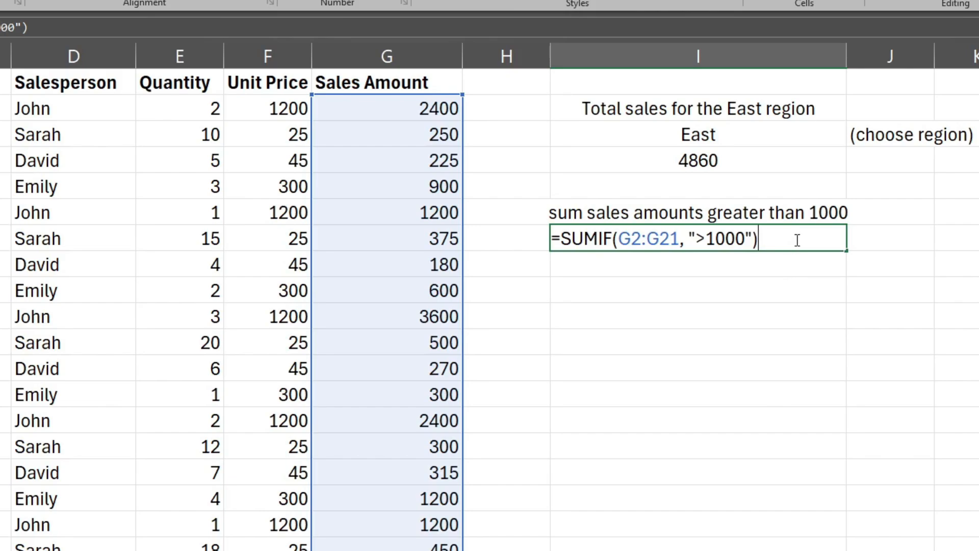
{"action": "key", "text": "Return"}
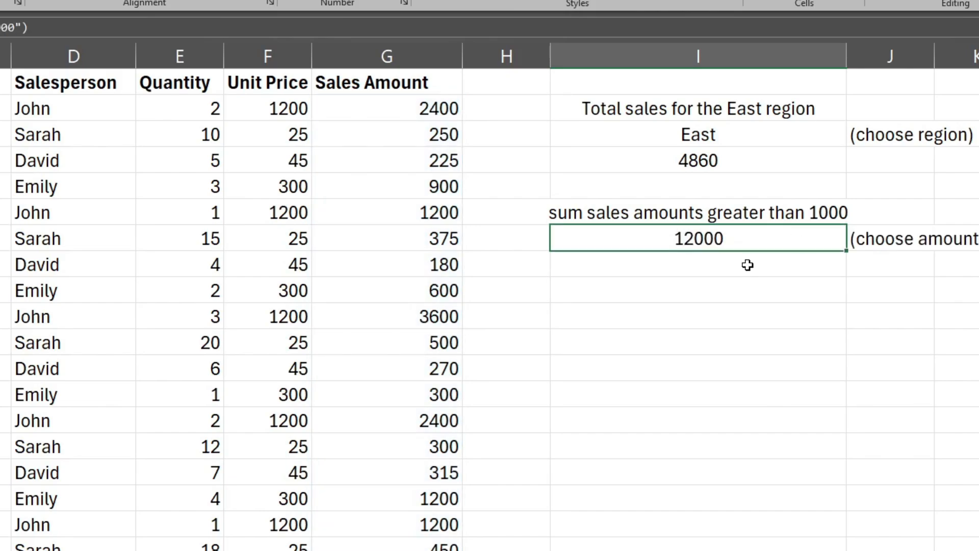
Step: Put the formula =SUMIF(G2:G21, ">1000") in I8 and enter 1000 as the threshold amount in I7
{"action": "double_click", "coordinate": [747, 264]}
{"action": "type", "text": "=SUMIF(G2:G21, \">1000\")"}
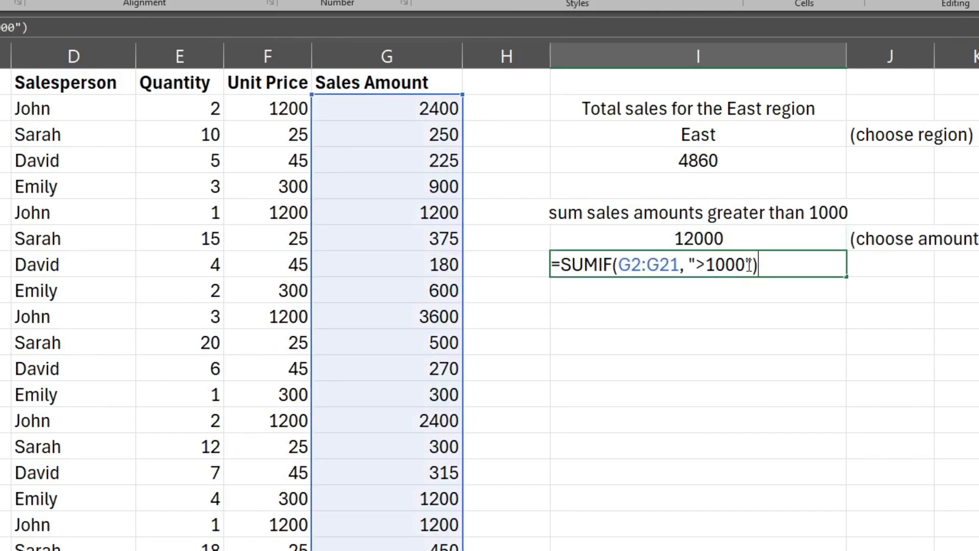
{"action": "key", "text": "Return"}
{"action": "left_click", "coordinate": [741, 238]}
{"action": "type", "text": "1000"}
Step: Replace the fixed ">1000" criterion in the I8 formula with ">"&I7 so it uses the threshold cell
{"action": "double_click", "coordinate": [751, 264]}
{"action": "left_click_drag", "start_coordinate": [746, 264], "coordinate": [706, 264]}
{"action": "key", "text": "BackSpace"}
{"action": "key", "text": "Right"}
{"action": "type", "text": "&"}
{"action": "left_click", "coordinate": [796, 234]}
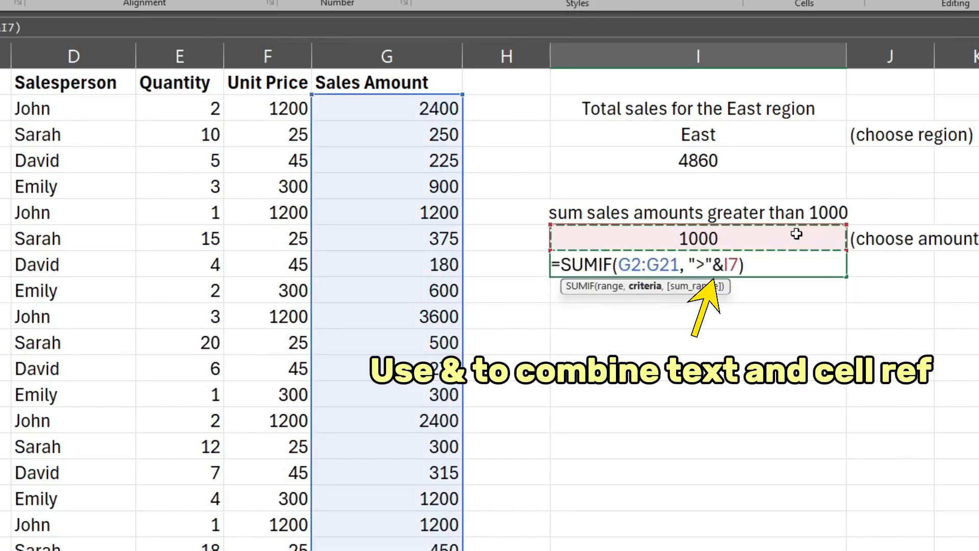
{"action": "key", "text": "Return"}
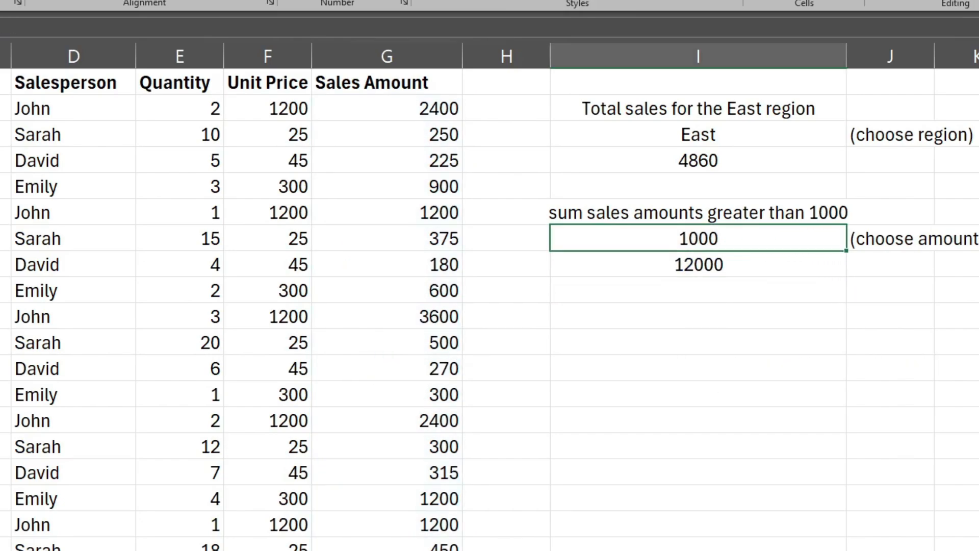
Step: Test the threshold amount in I7 with 3000 and set it to 2000
{"action": "type", "text": "3000"}
{"action": "key", "text": "Return"}
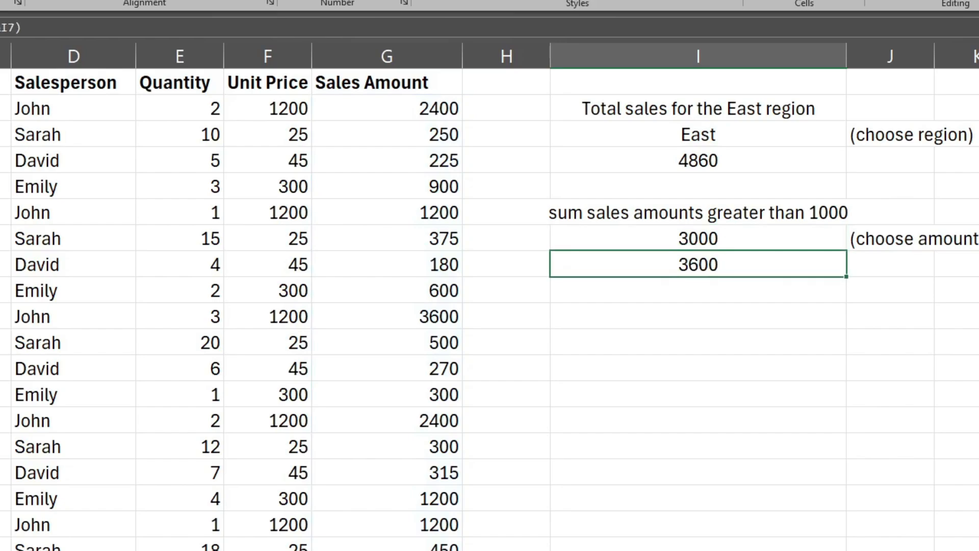
{"action": "left_click", "coordinate": [698, 239]}
{"action": "type", "text": "20"}
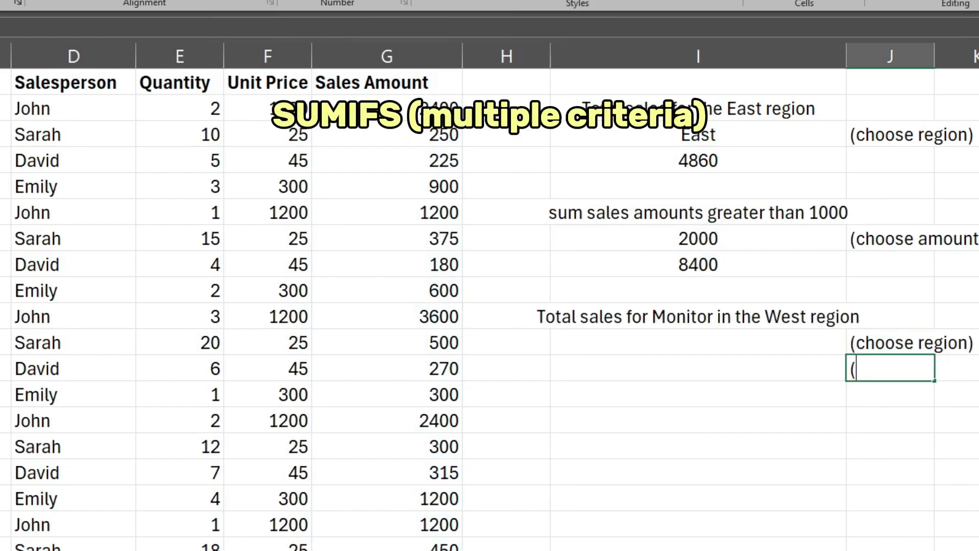
Step: Enter the note "(choose item)" in J12, below the (choose region) note for the Monitor sales total
{"action": "type", "text": "(choose "}
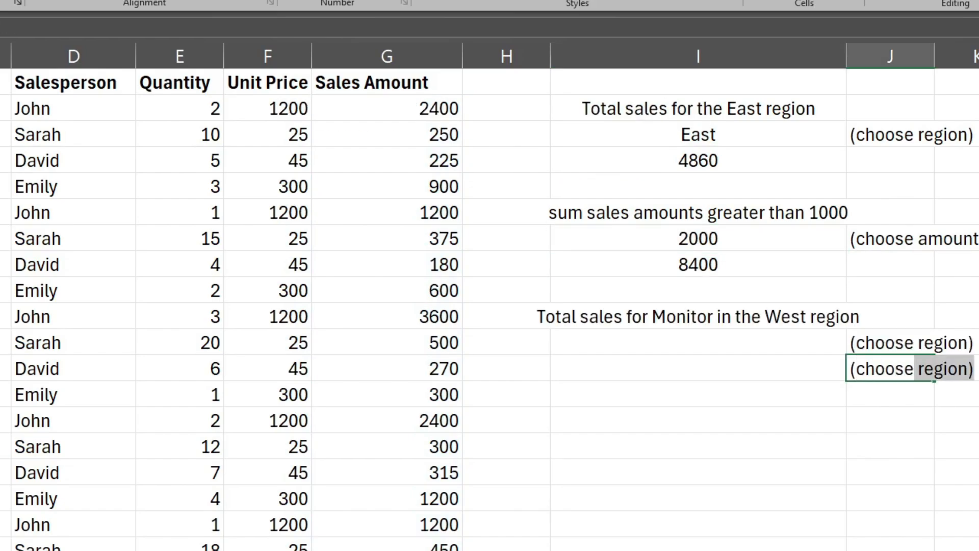
{"action": "type", "text": "r"}
{"action": "type", "text": "item)"}
{"action": "key", "text": "Return"}
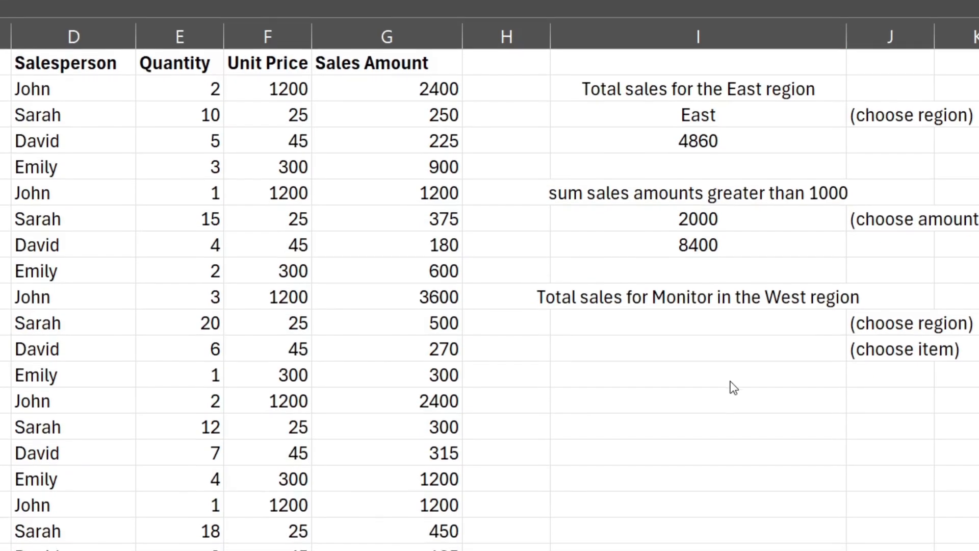
Step: Enter =SUMIFS(G2:G21, B2:B21, "Monitor", C2:C21, "West") in I13 to total Monitor sales in the West region
{"action": "double_click", "coordinate": [721, 391]}
{"action": "type", "text": "=SUMIFS(G2:G21, B2:B21, \"Monitor\","}
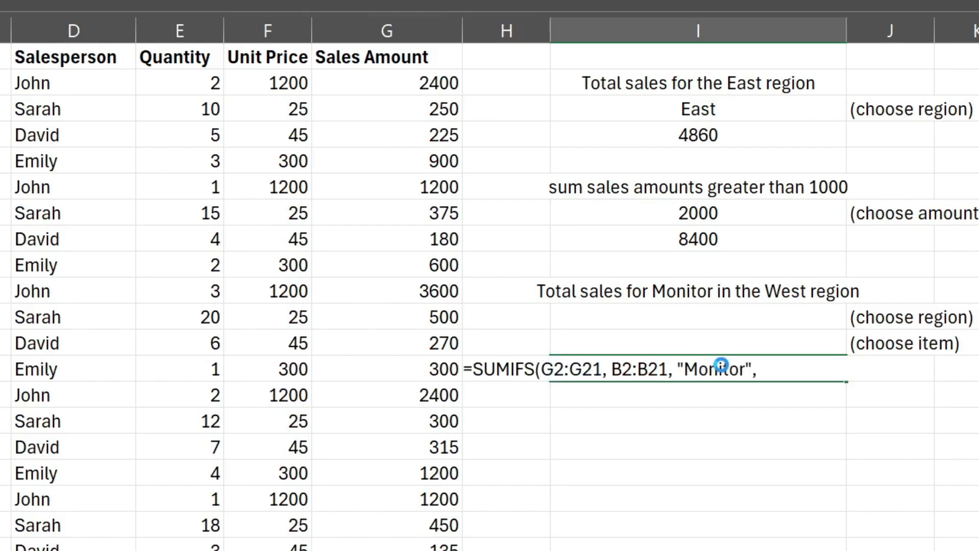
{"action": "type", "text": "C2:C21, \"West\")"}
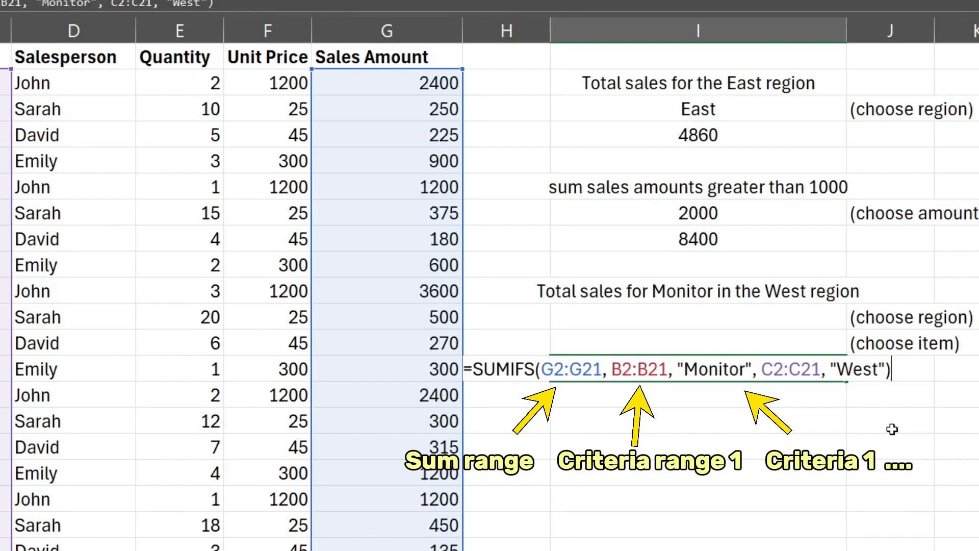
Step: Enter West as the region in I11 and Monitor as the item in I12
{"action": "left_click", "coordinate": [762, 326]}
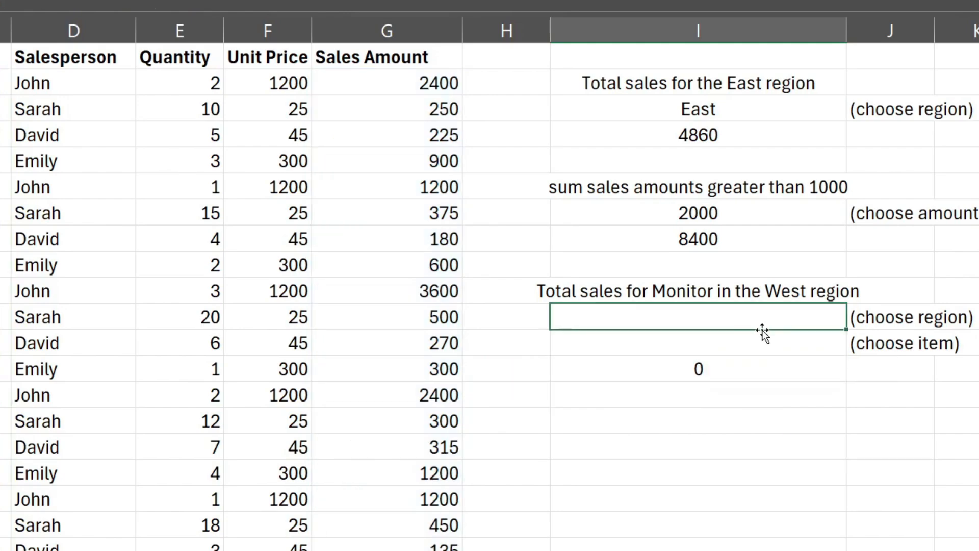
{"action": "type", "text": "West"}
{"action": "key", "text": "Return"}
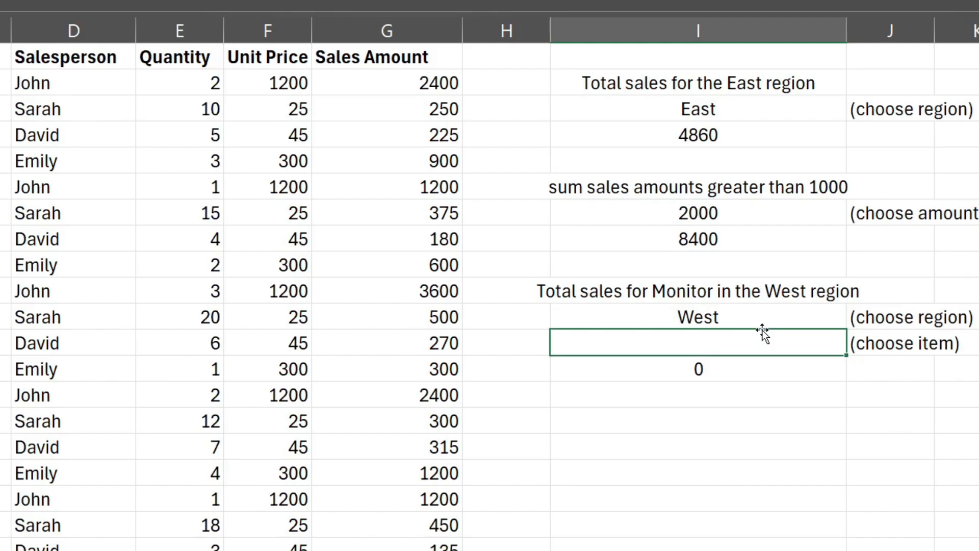
{"action": "type", "text": "Monitor"}
{"action": "key", "text": "Return"}
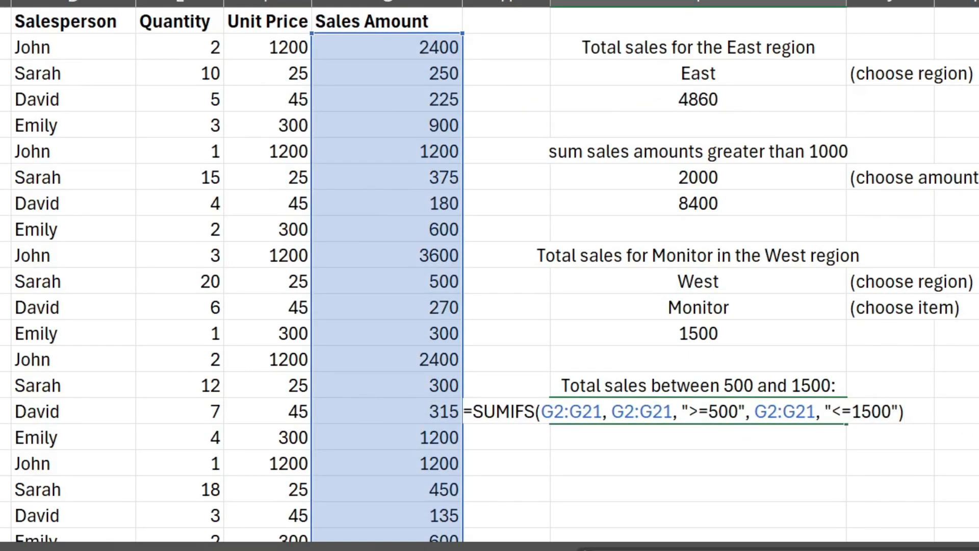
Step: Total the sales between 500 and 1500 in I16 with =SUMIFS(G2:G21, G2:G21, ">=500", G2:G21, "<=1500")
{"action": "key", "text": "Return"}
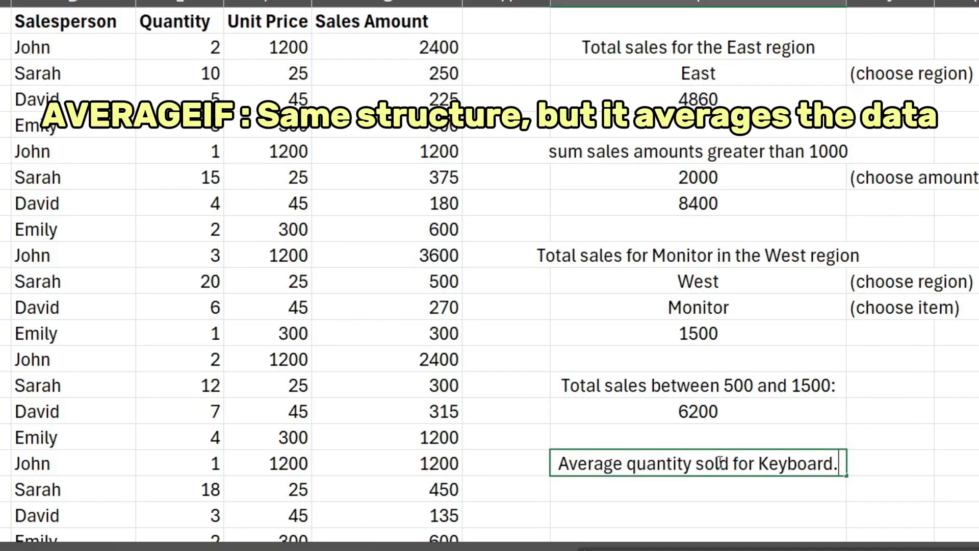
Step: Label I18 "Average quantity sold for Keyboard." and calculate it in I19 with =AVERAGEIF(B2:B21, "Keyboard", E2:E21)
{"action": "key", "text": "Return"}
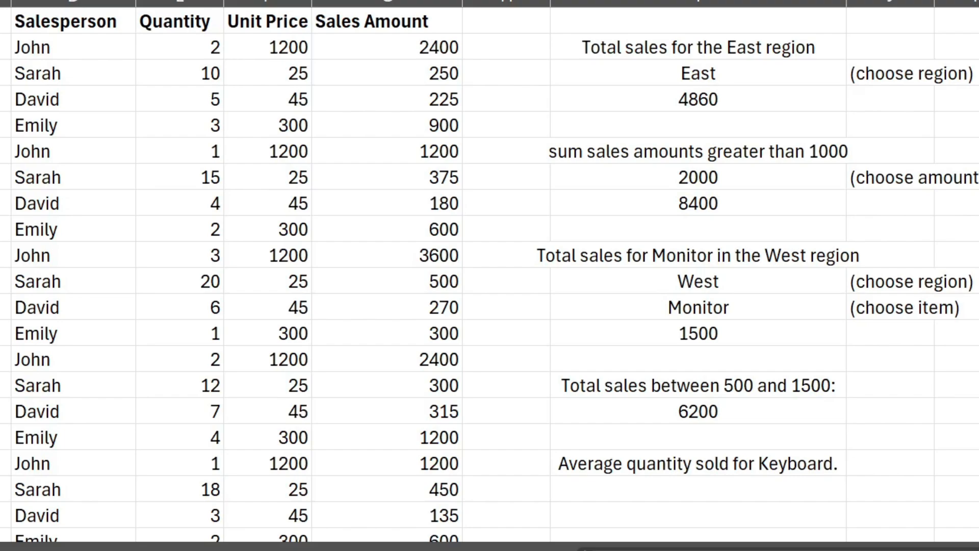
{"action": "left_click", "coordinate": [786, 491]}
{"action": "type", "text": "=AVERAGEIF(B2:B21, \"Keyboard\", E2:E21)"}
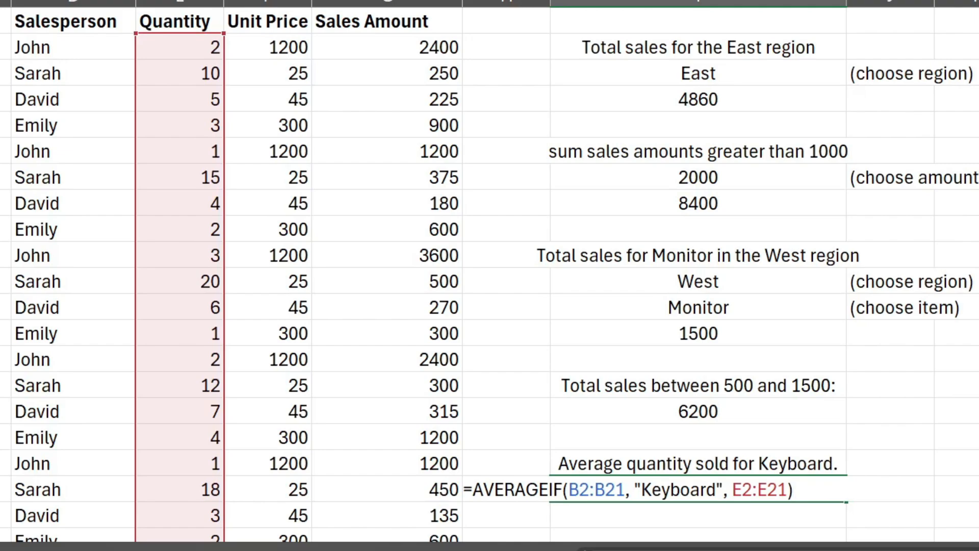
{"action": "key", "text": "Return"}
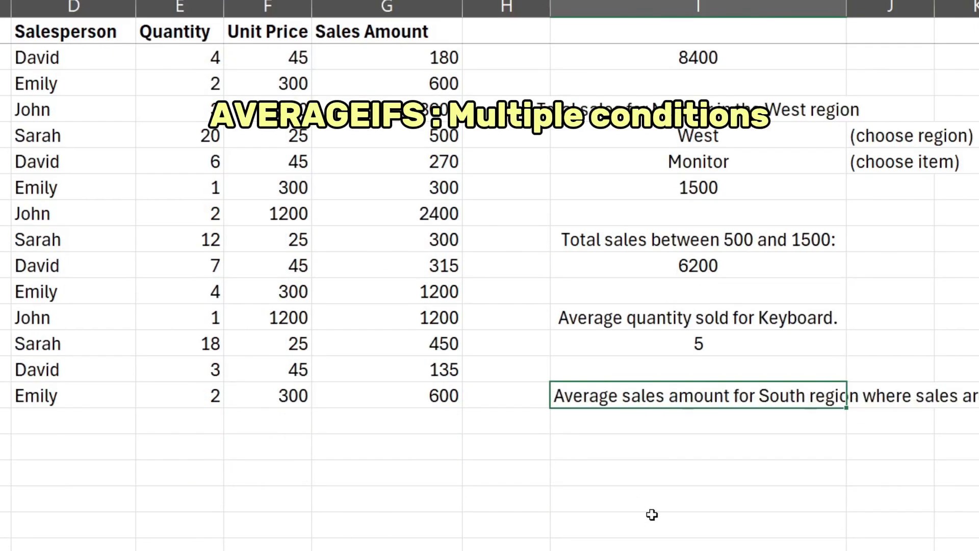
Step: Average the South region's sales above 800 in I22 with =AVERAGEIFS(G2:G21, C2:C21, "South", G2:G21, ">800")
{"action": "left_click", "coordinate": [674, 448]}
{"action": "left_click", "coordinate": [683, 424]}
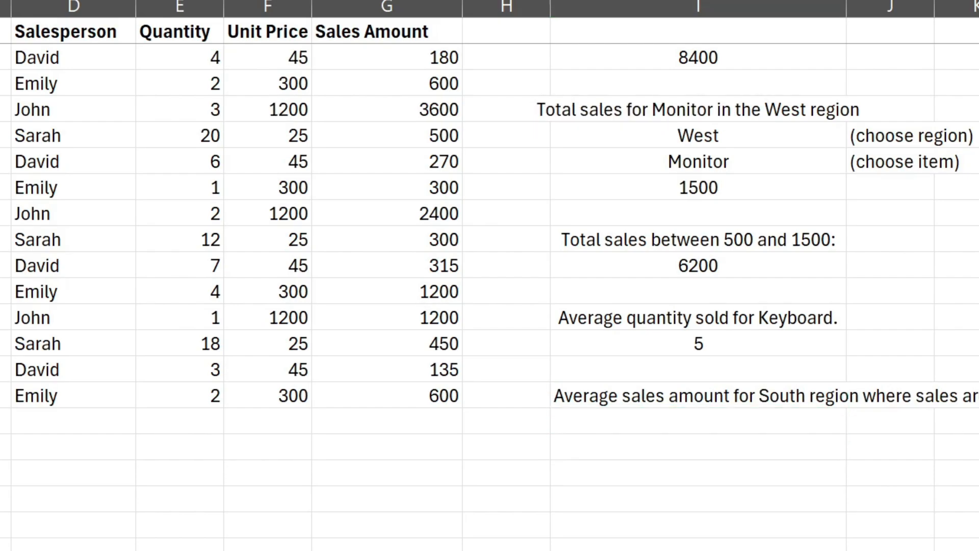
{"action": "left_click", "coordinate": [645, 430]}
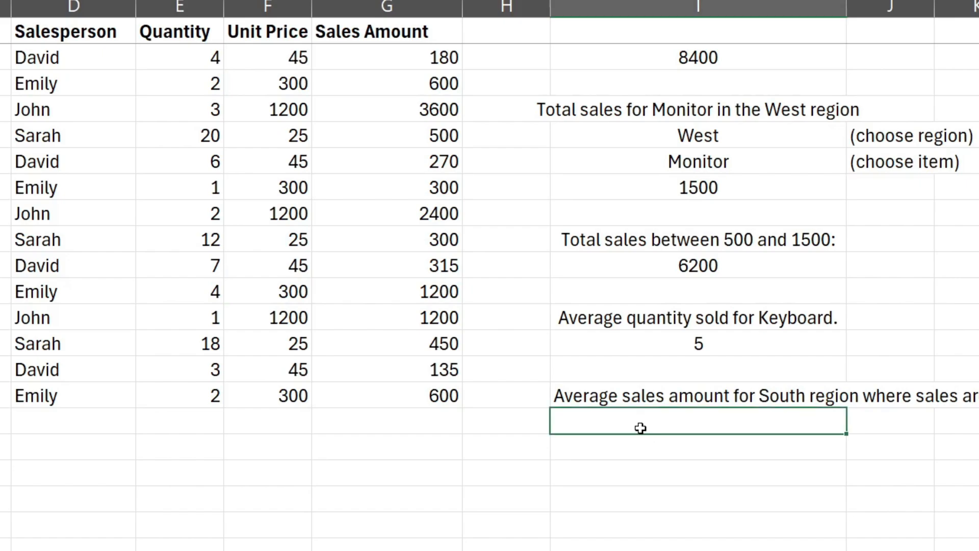
{"action": "type", "text": "=AVERAGEIFS(G2:G21, C2:C21, \"South\", G2:G21, \">800\")"}
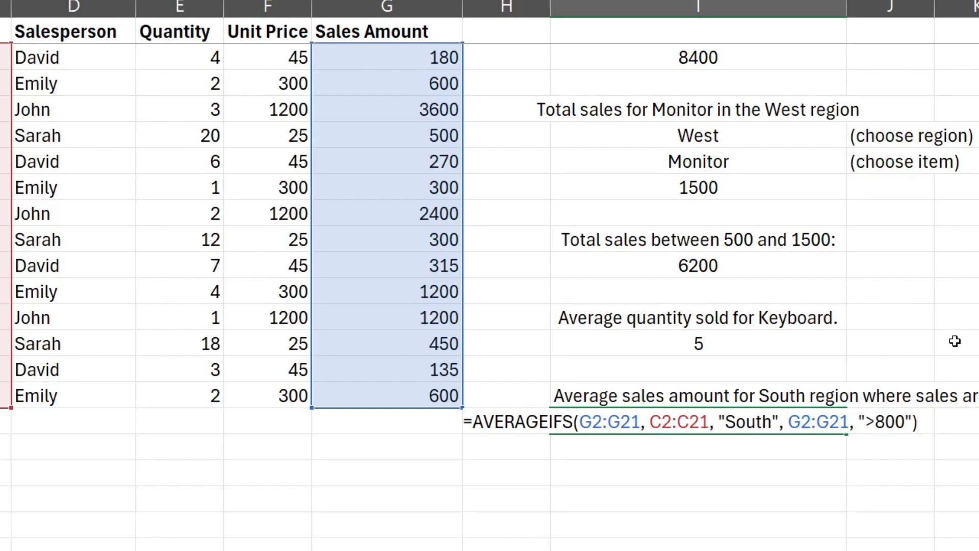
{"action": "key", "text": "Return"}
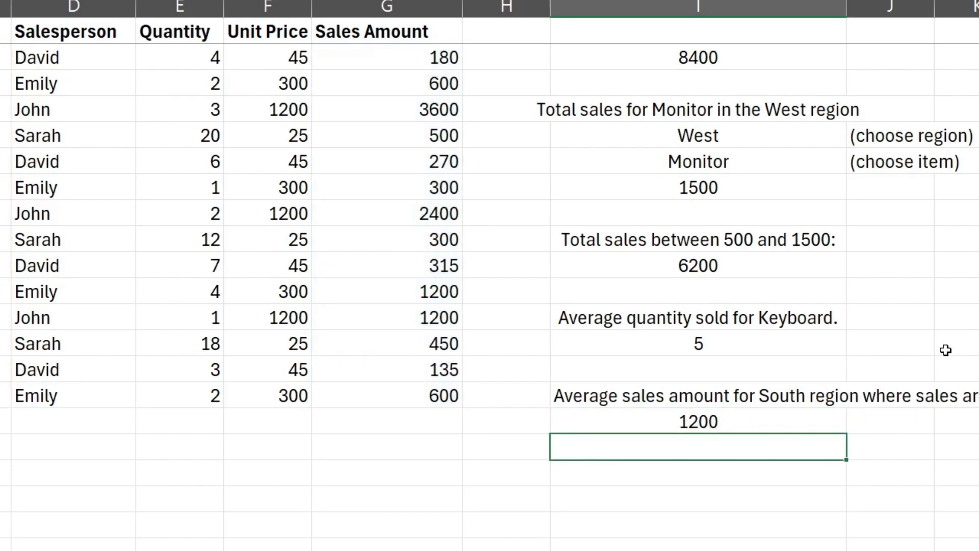
Step: Paste the question about how many transactions the named salesperson handled into I24 and its COUNTIF formula into I25
{"action": "left_click", "coordinate": [637, 465]}
{"action": "type", "text": "How many transactions were handled by Alex?"}
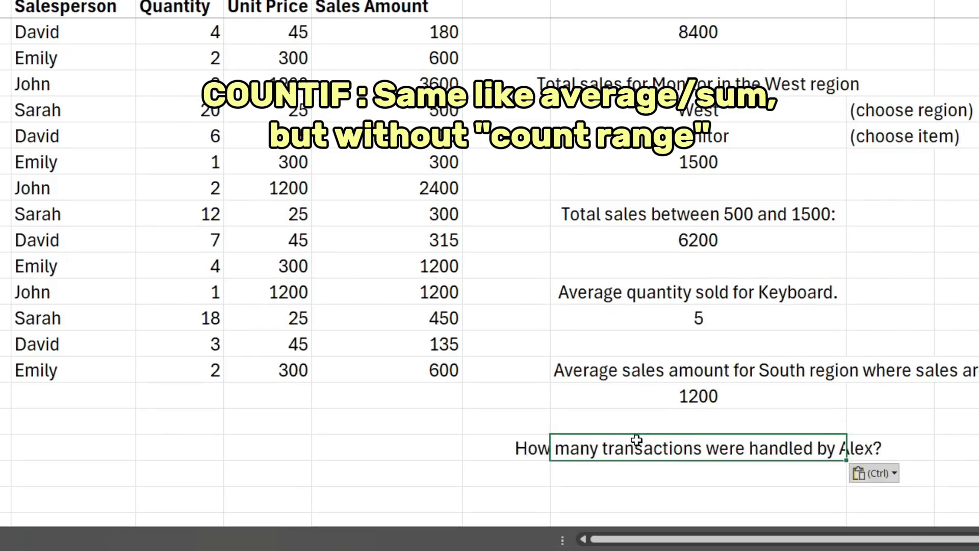
{"action": "key", "text": "Return"}
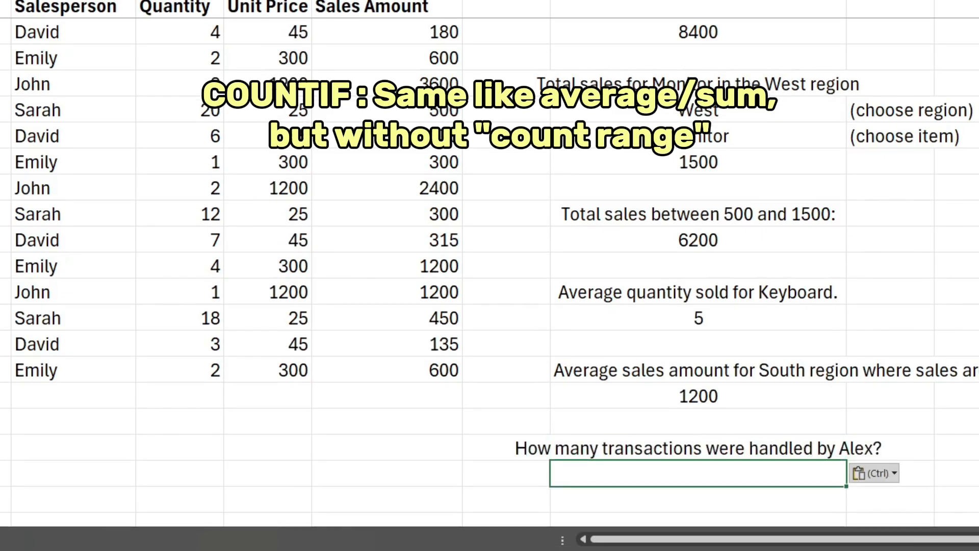
{"action": "key", "text": "ctrl+v"}
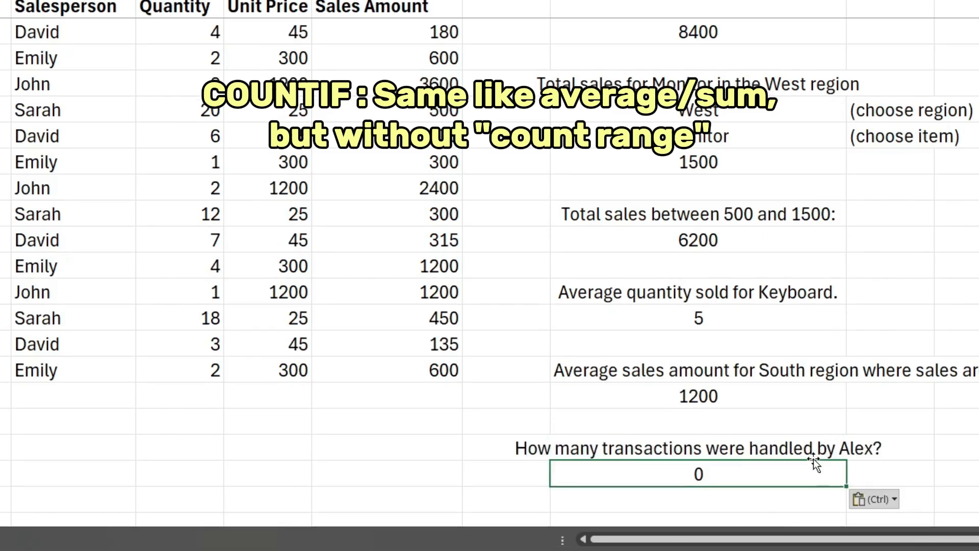
Step: Examine the criteria range and the criterion used by the COUNTIF formula in I25, leaving the formula as it is
{"action": "double_click", "coordinate": [814, 464]}
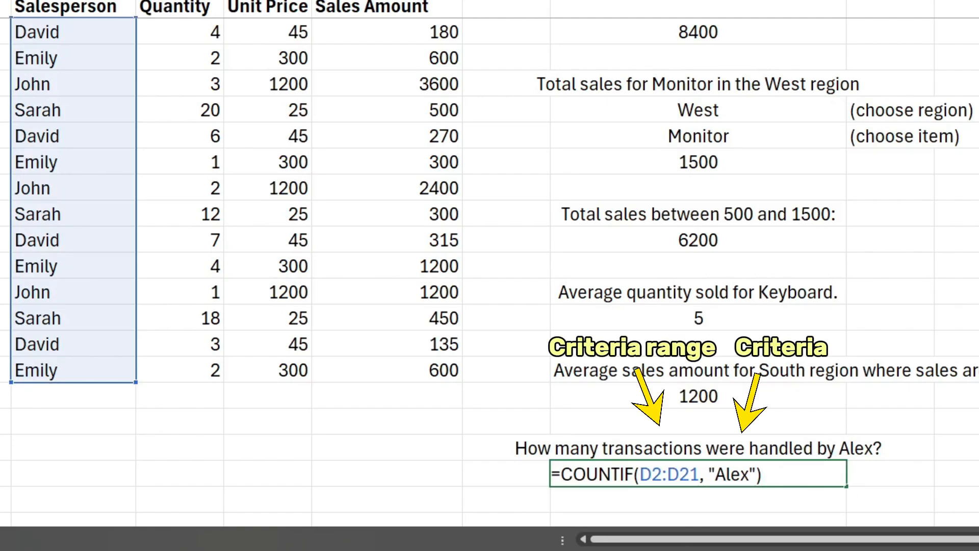
{"action": "key", "text": "Return"}
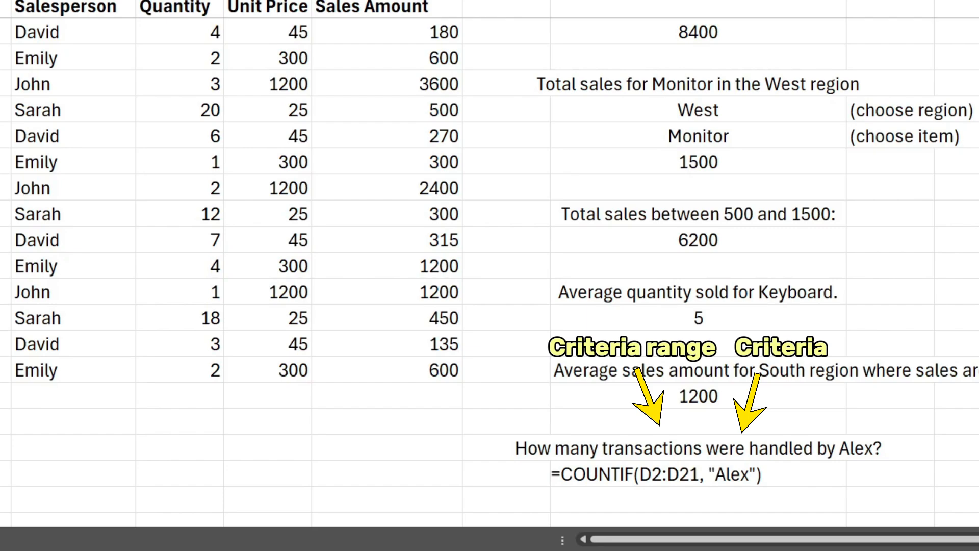
{"action": "double_click", "coordinate": [800, 482]}
{"action": "key", "text": "Return"}
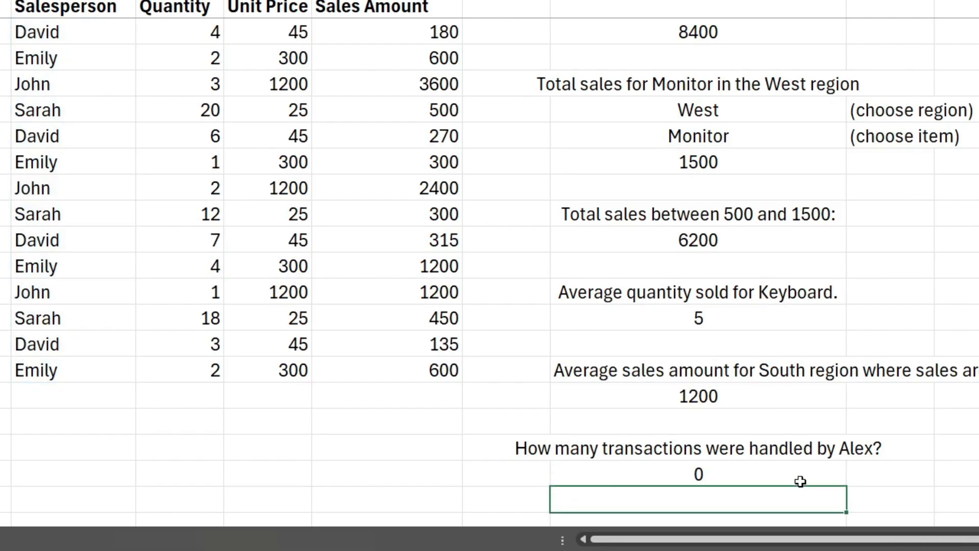
Step: Label I27 "How many Laptop sales in North region are above 1000?" and count them in I28 with =COUNTIFS(B2:B21, "Laptop", C2:C21, "North", G2:G21, ">1000")
{"action": "scroll", "coordinate": [707, 363], "scroll_direction": "down", "scroll_amount": 2}
{"action": "left_click", "coordinate": [607, 398]}
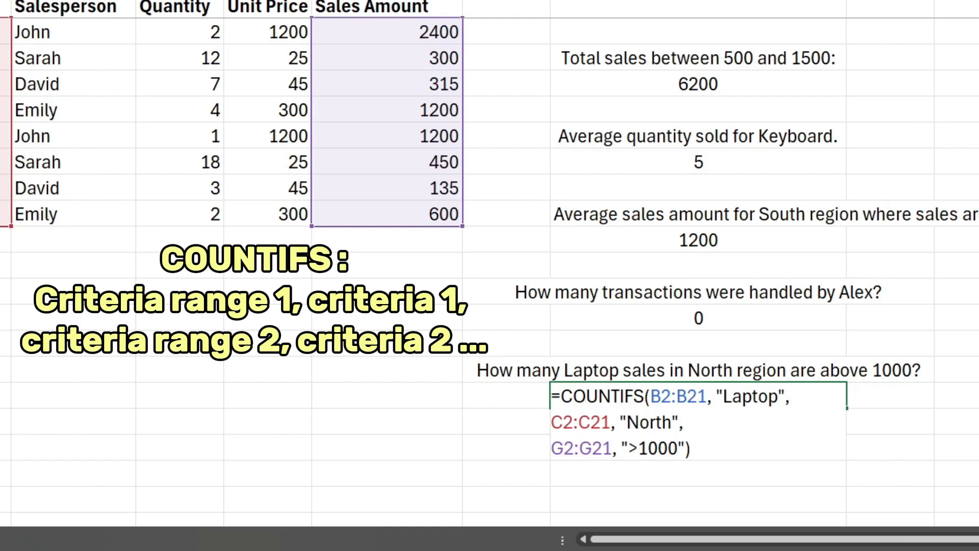
{"action": "key", "text": "Return"}
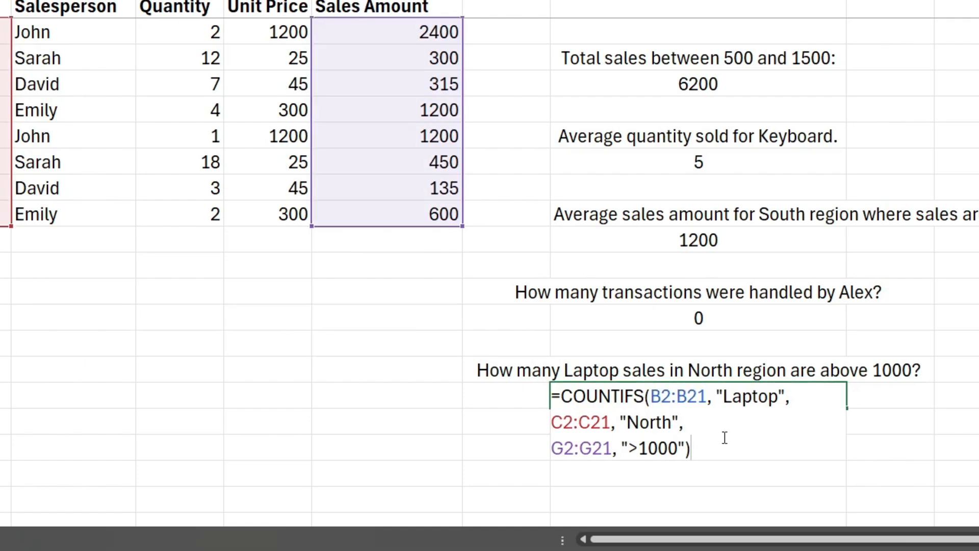
{"action": "key", "text": "Return"}
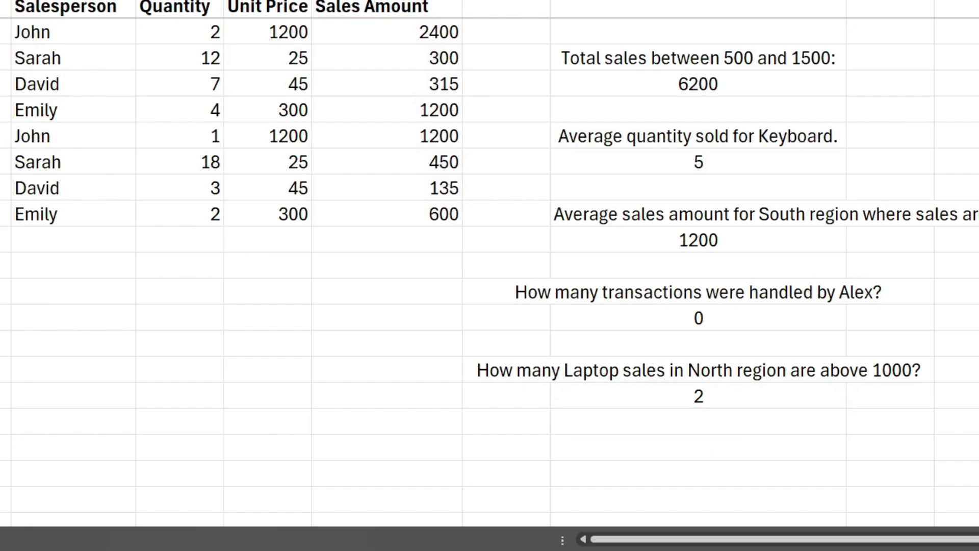